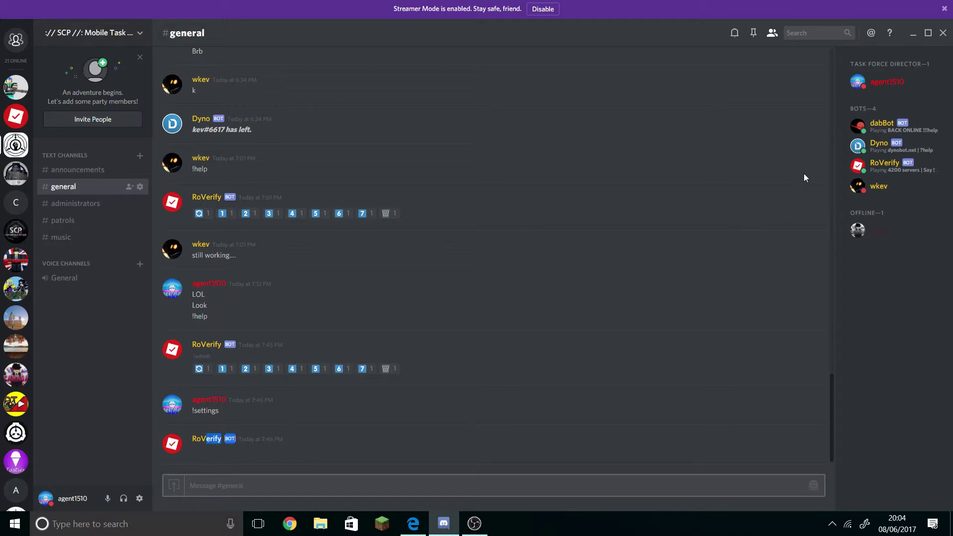
Step: Switch on Link Preview under User Settings > Text & Images, then return to #general
click(649, 218)
mouse_move(381, 288)
click(140, 498)
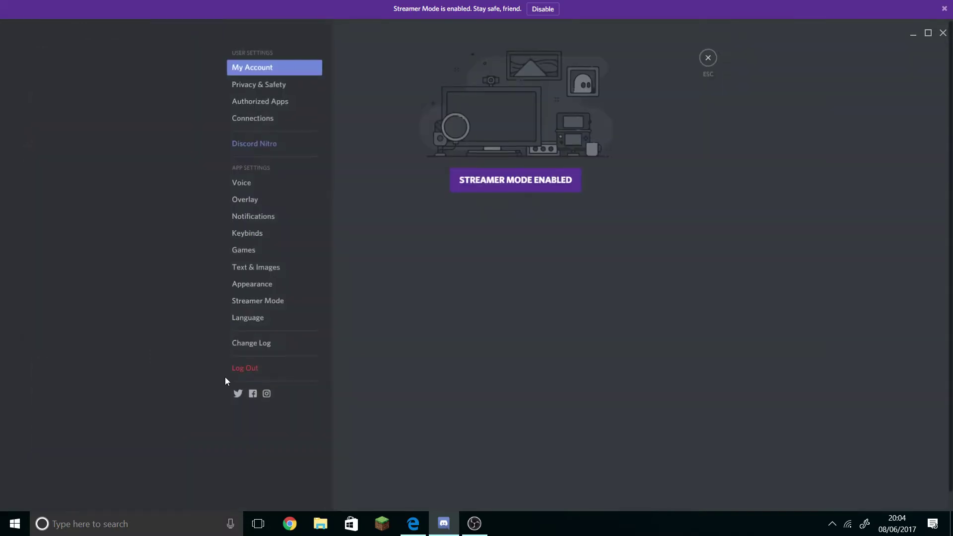
click(708, 59)
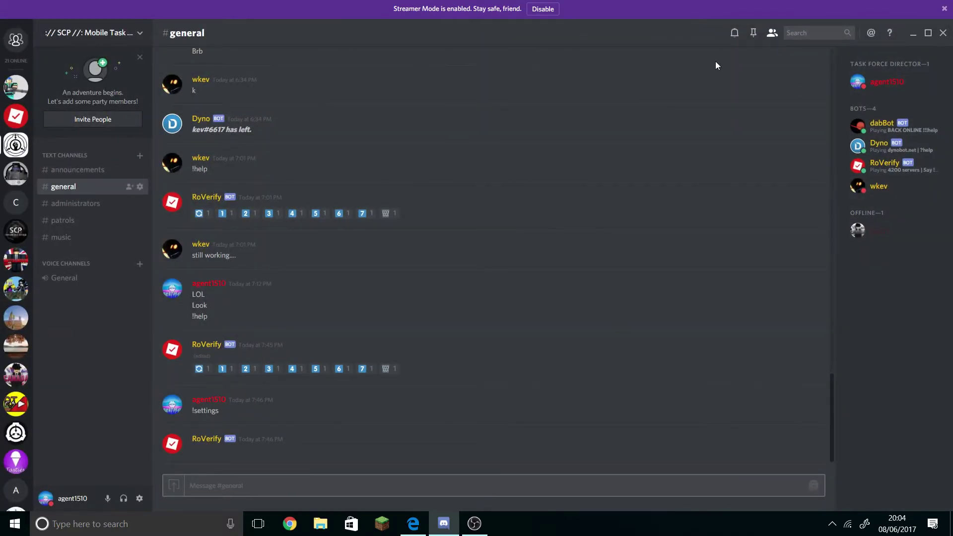
click(140, 499)
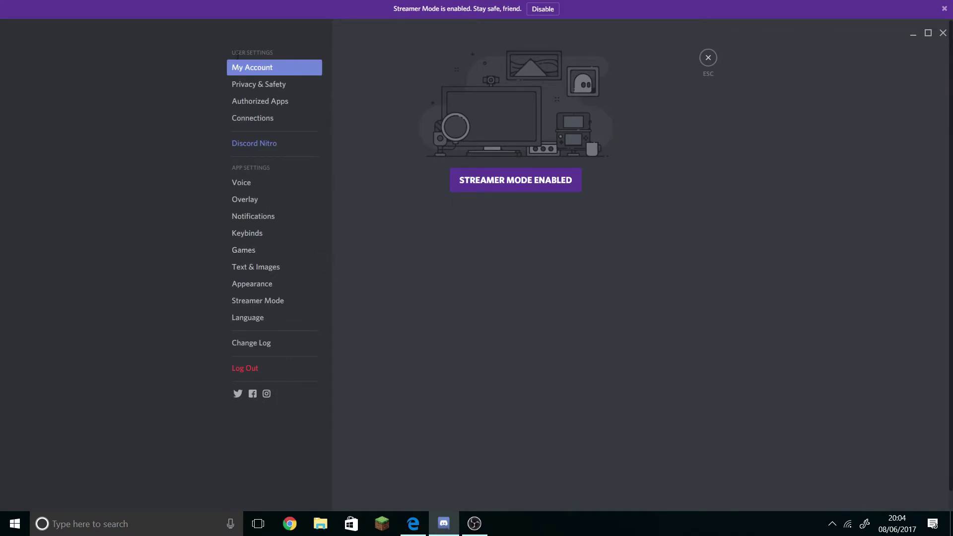
click(256, 268)
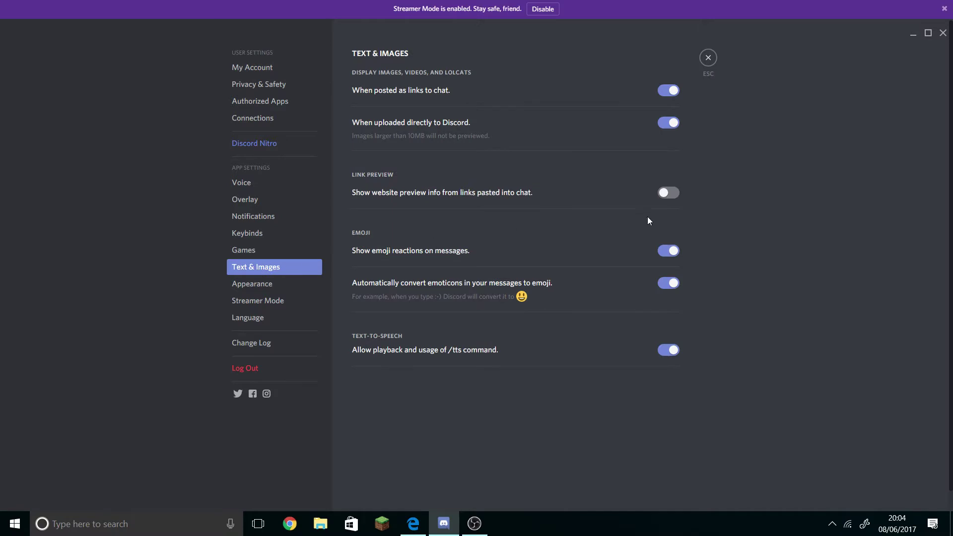
click(668, 192)
click(707, 58)
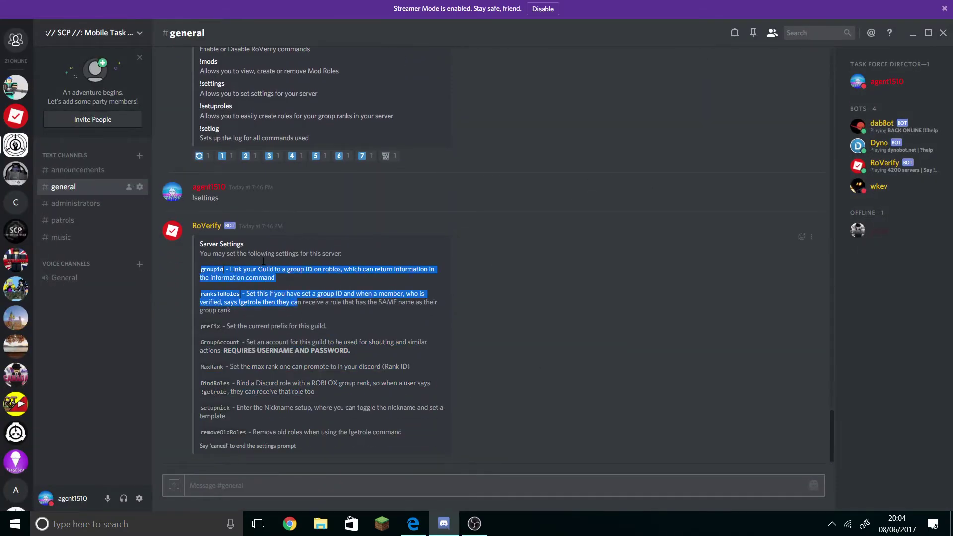
mouse_move(200, 385)
mouse_down()
mouse_move(430, 428)
mouse_move(199, 325)
mouse_up()
click(429, 428)
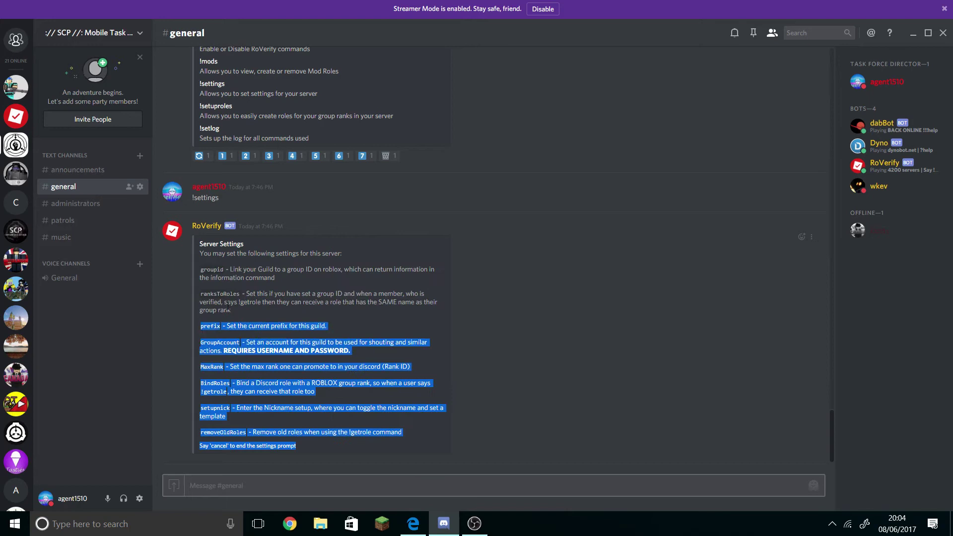
drag(190, 265, 342, 253)
mouse_move(270, 270)
mouse_down()
mouse_move(380, 419)
mouse_move(198, 270)
mouse_move(366, 316)
mouse_up()
double_click(198, 270)
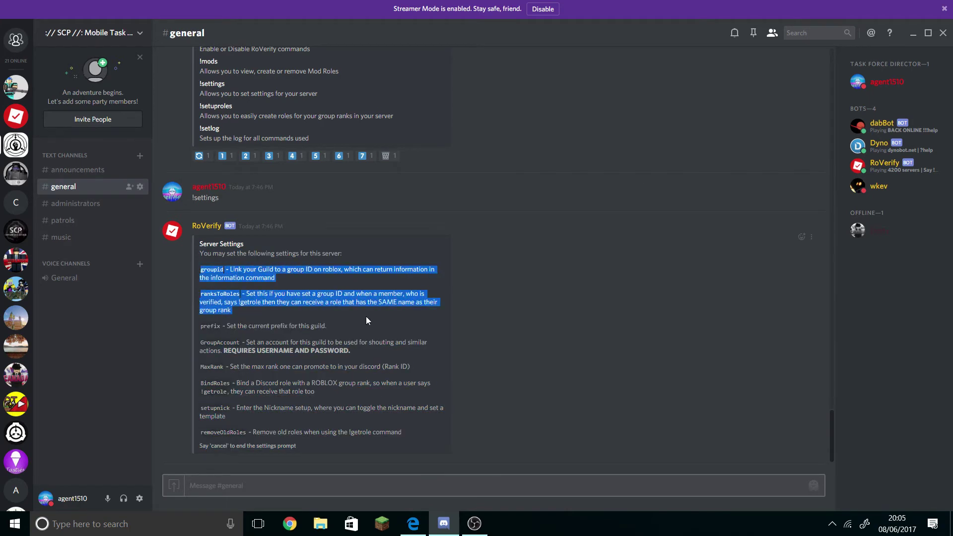
click(365, 317)
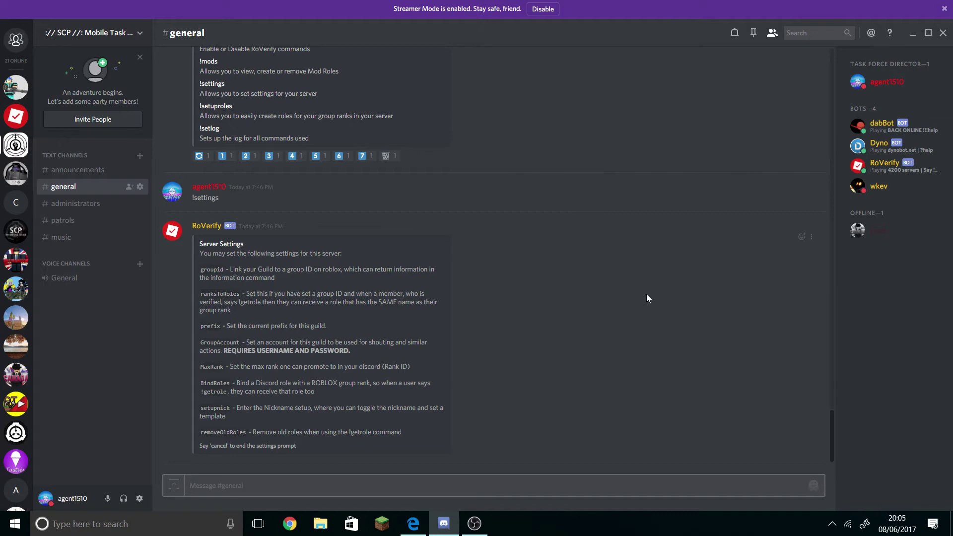
drag(595, 442, 525, 276)
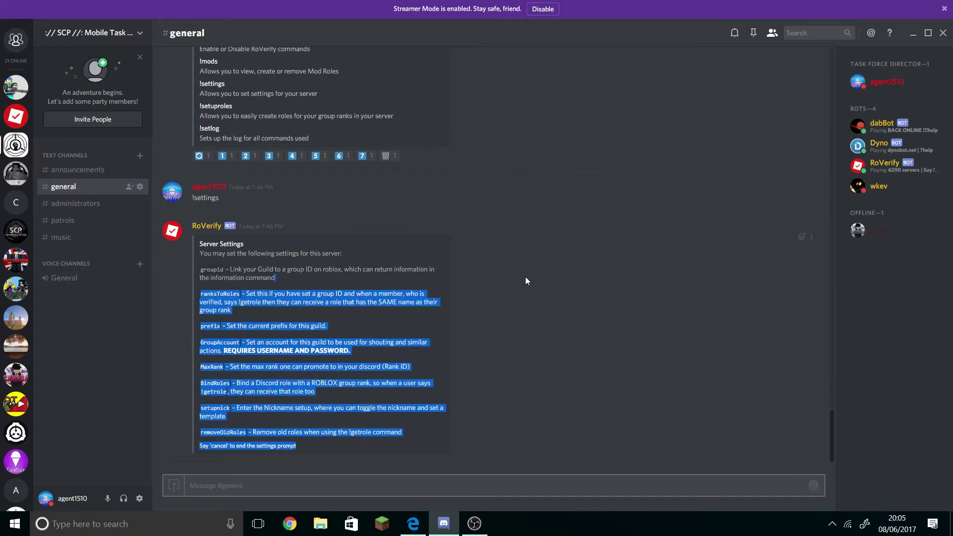
click(601, 354)
drag(677, 423, 582, 303)
click(582, 303)
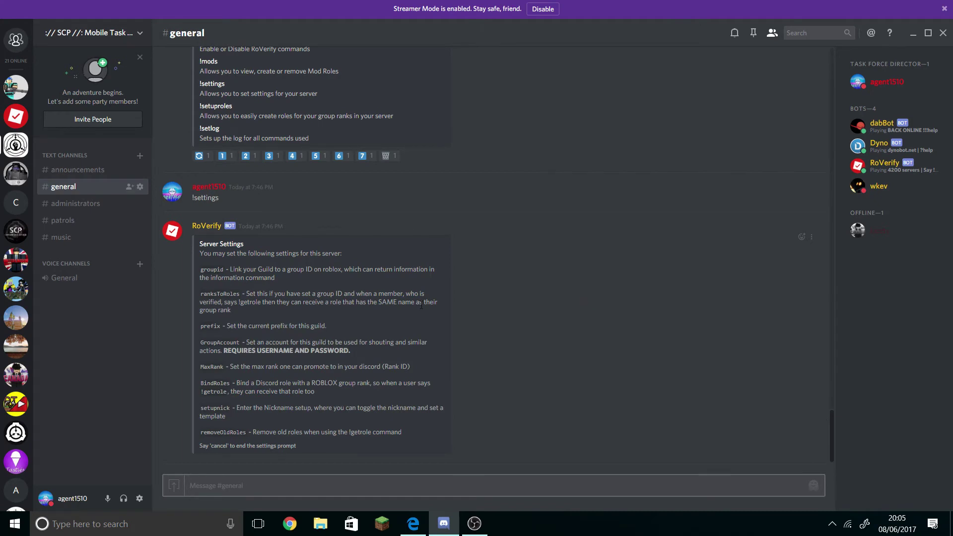
drag(582, 301, 347, 328)
click(354, 360)
click(213, 226)
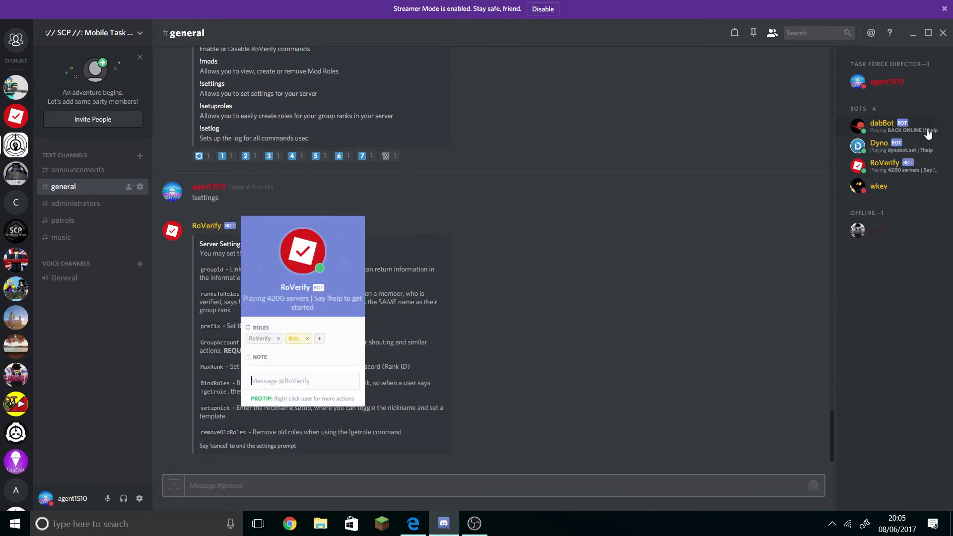
click(899, 198)
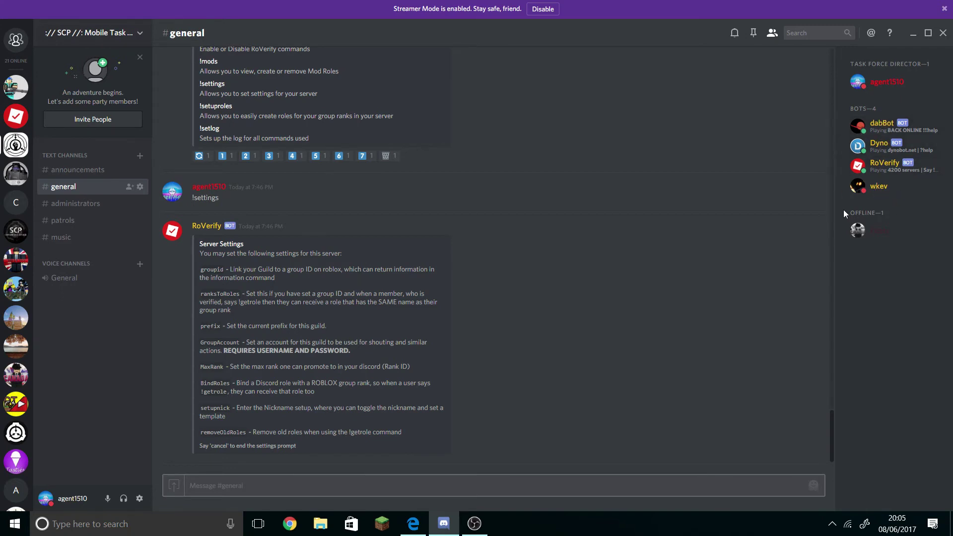
click(881, 126)
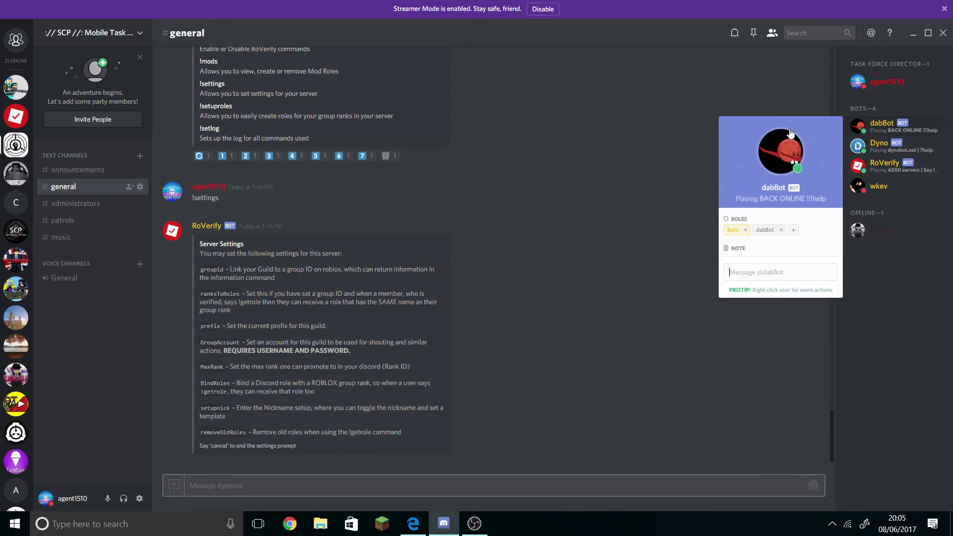
click(918, 147)
click(893, 165)
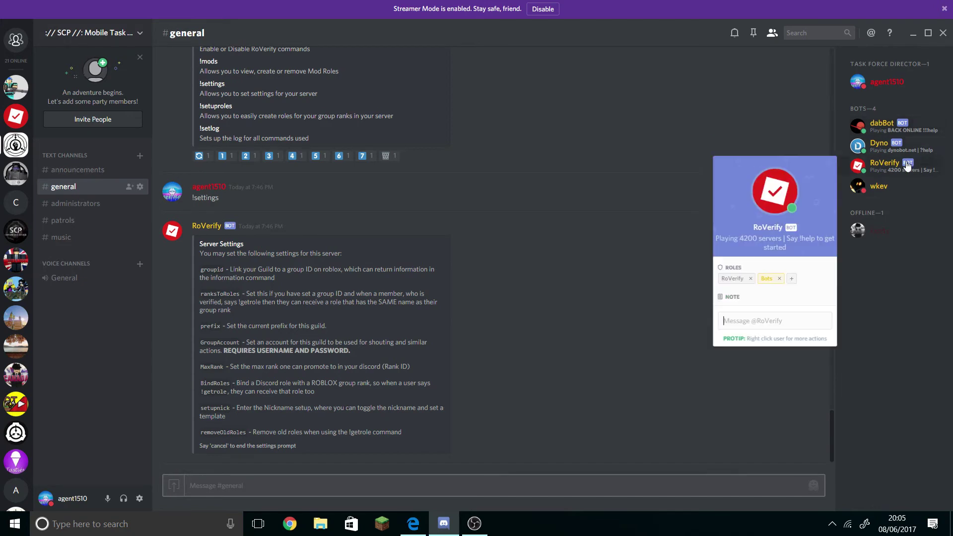
drag(759, 227, 816, 233)
click(816, 228)
click(885, 82)
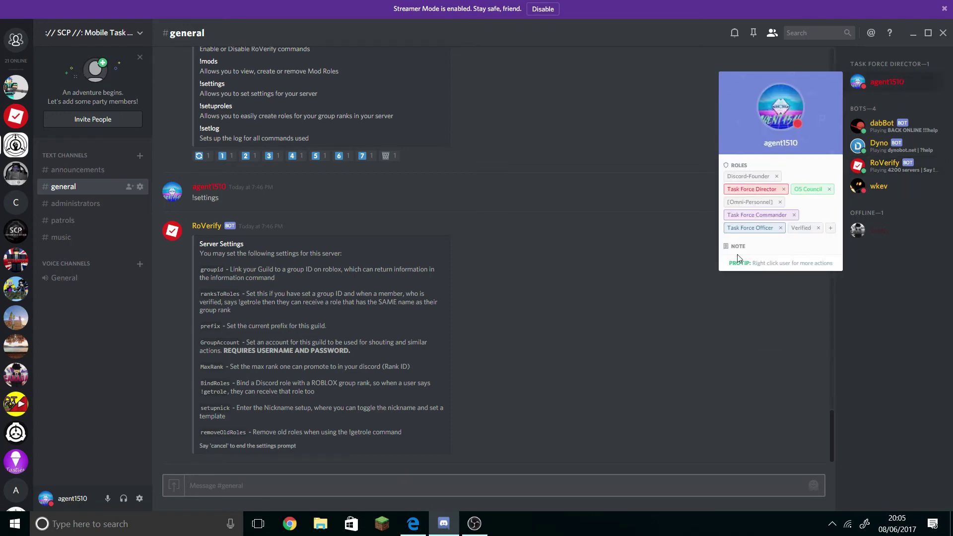
click(671, 264)
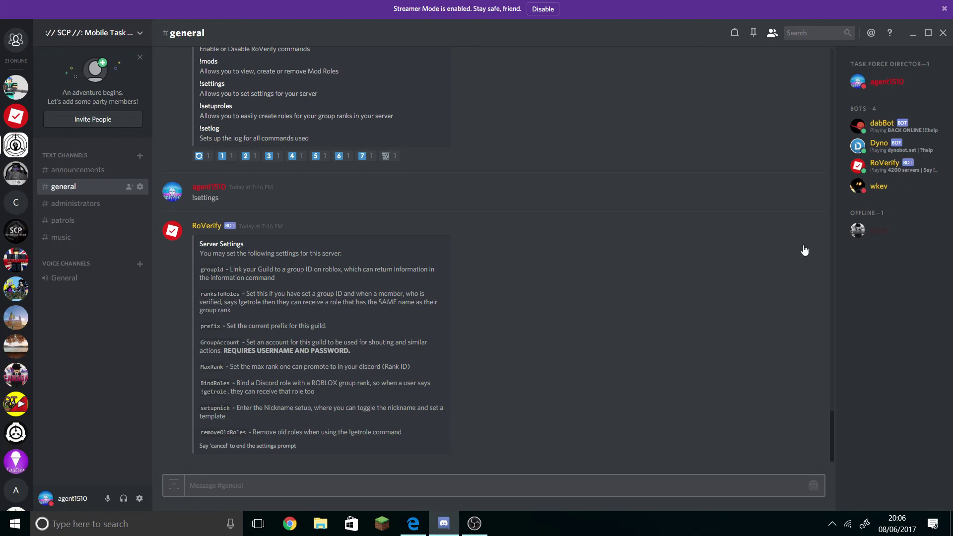
mouse_move(276, 277)
mouse_down()
mouse_move(412, 302)
mouse_move(320, 292)
mouse_up()
click(309, 287)
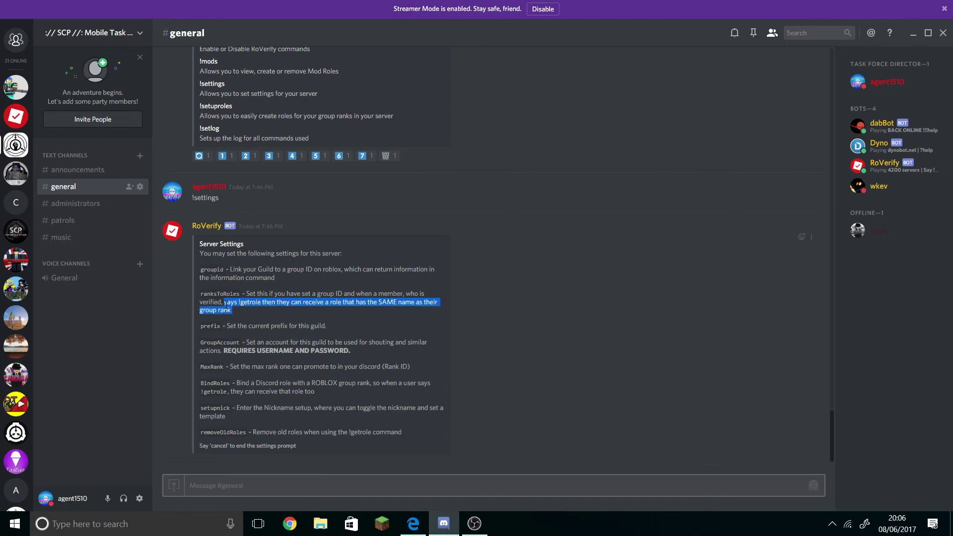
drag(251, 318, 205, 293)
click(205, 293)
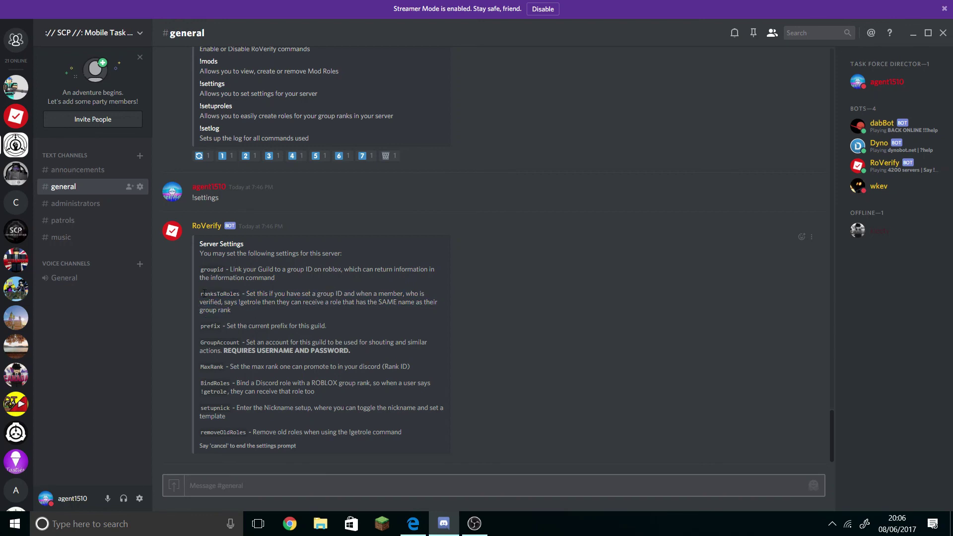